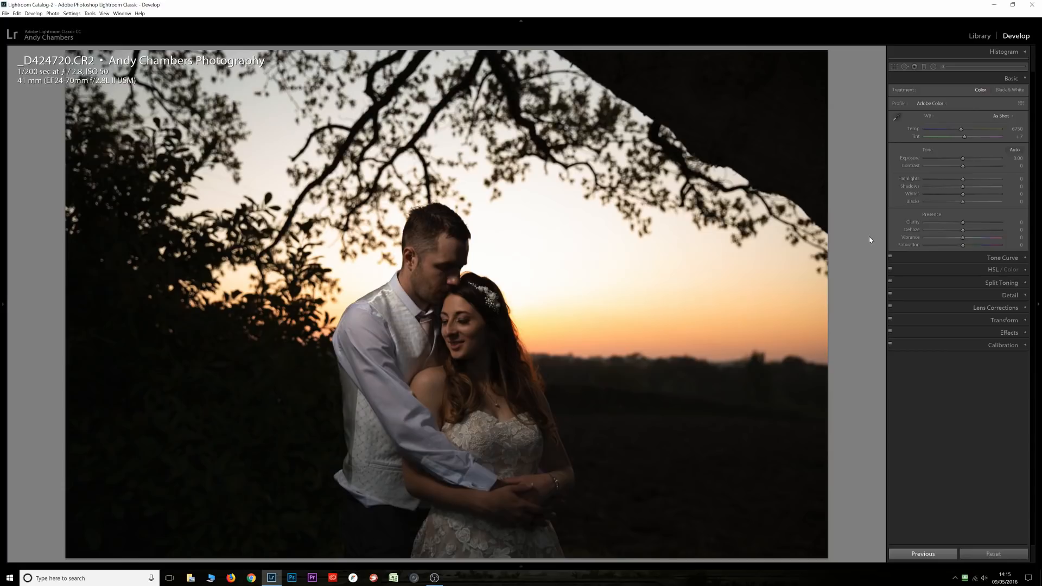
# Set the photo's white balance temperature to 7500 and its exposure to +0.30.
pyautogui.click(1013, 130)
pyautogui.write('7300')
pyautogui.press('Return')
pyautogui.press('Up')
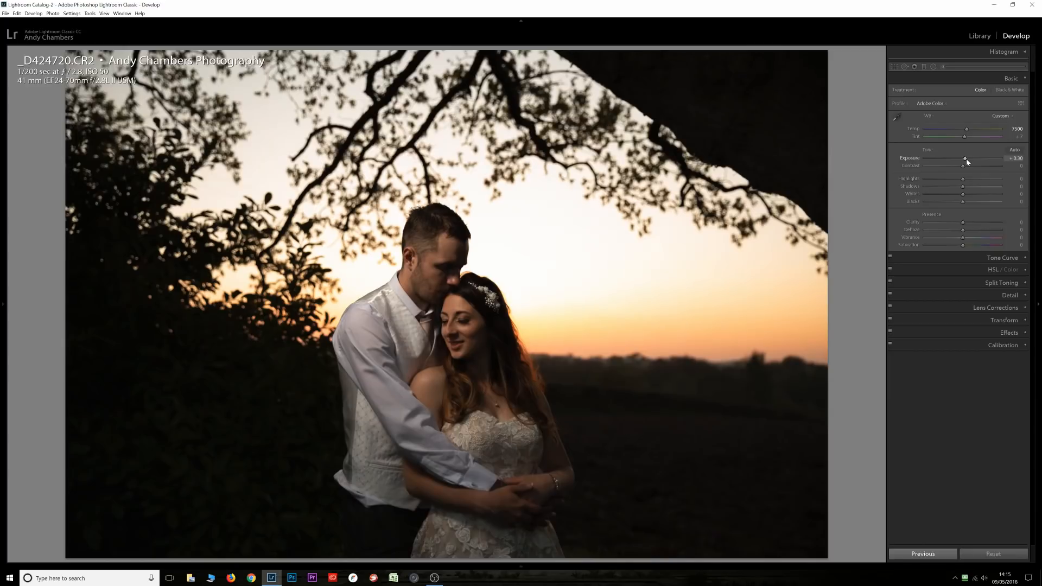
# Adjust the basic tone with contrast +30, highlights −100, shadows +21, whites +9 and clarity −10.
pyautogui.moveTo(966, 166); pyautogui.dragTo(968, 166)
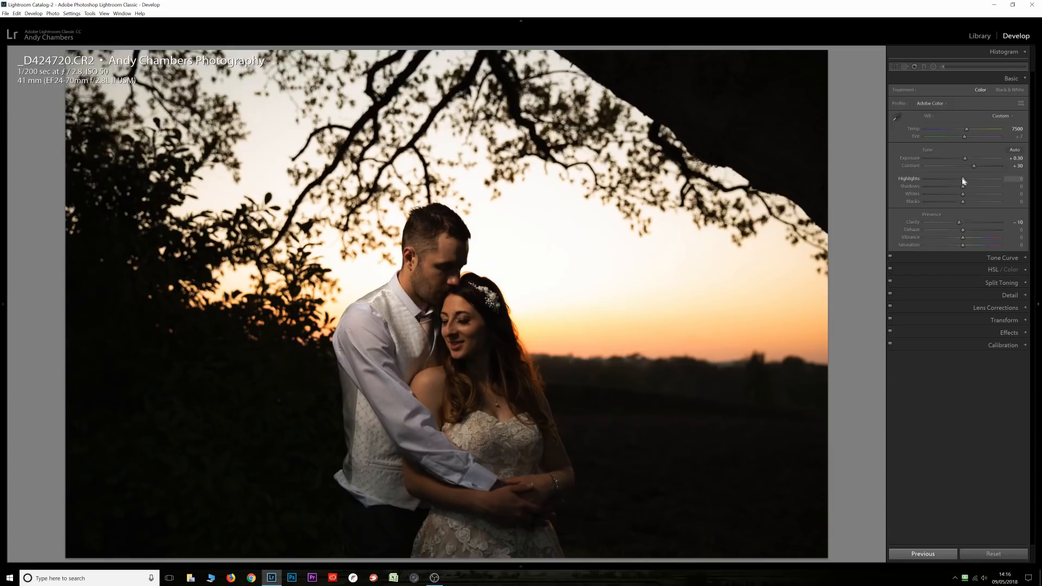
pyautogui.moveTo(954, 181); pyautogui.dragTo(931, 179)
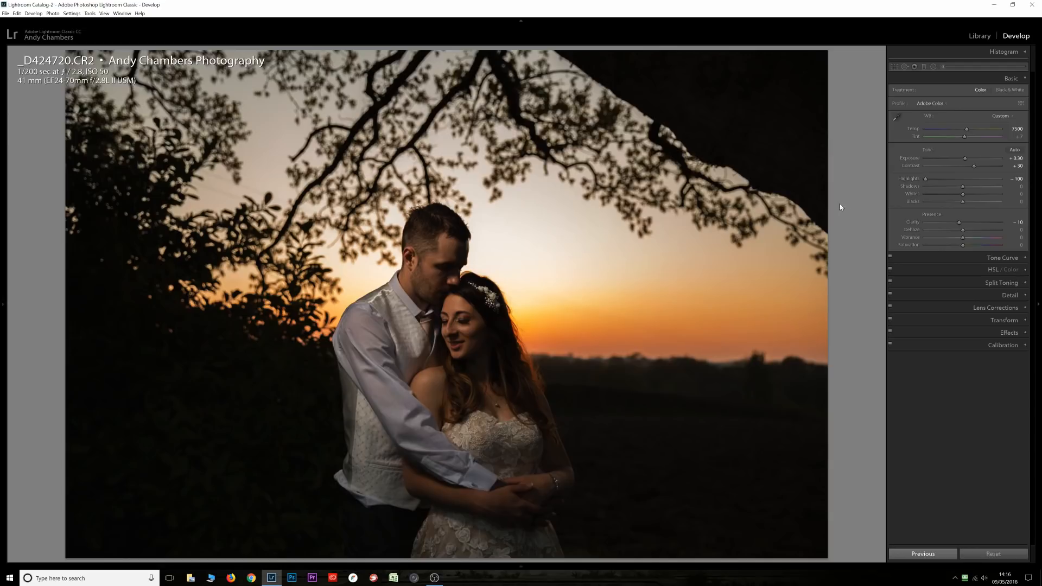
pyautogui.click(970, 187)
pyautogui.moveTo(970, 189); pyautogui.dragTo(972, 189)
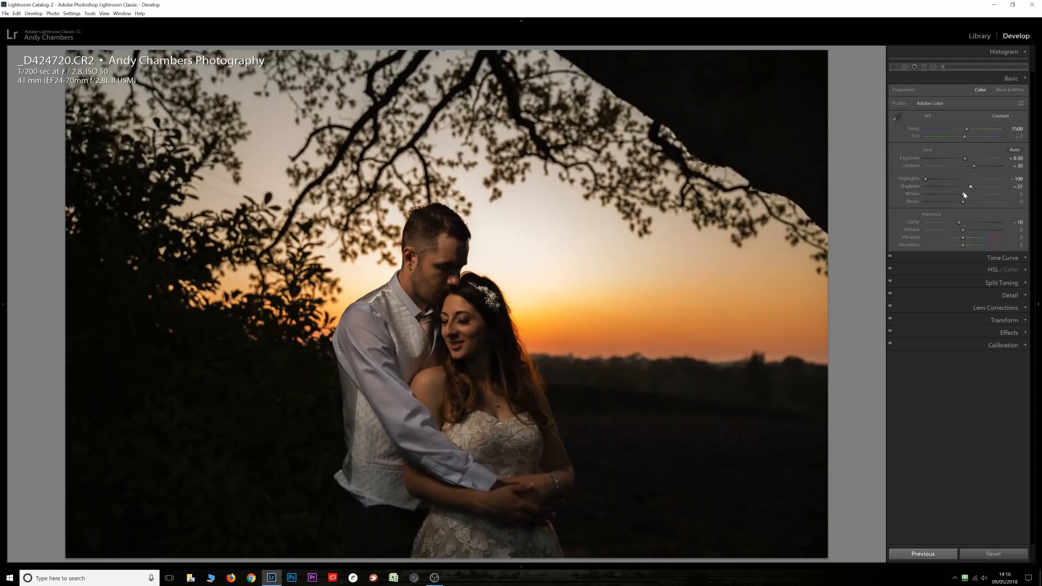
pyautogui.click(966, 194)
# Shape the RGB tone curve into a gentle S, anchoring the midpoint, raising the highlights and slightly lifting the darker-tone point.
pyautogui.click(933, 258)
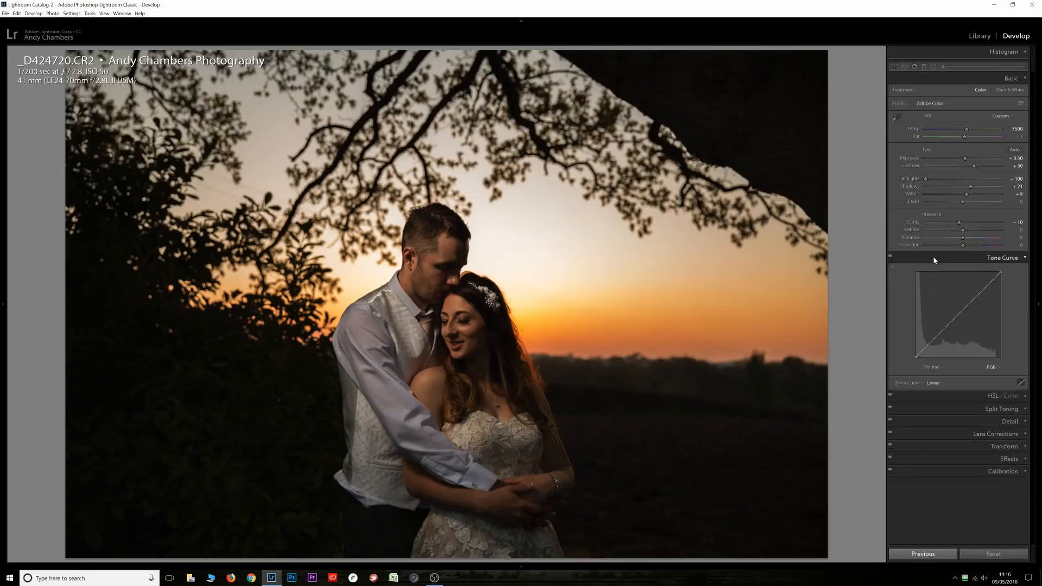
pyautogui.click(958, 314)
pyautogui.moveTo(982, 298); pyautogui.dragTo(977, 291)
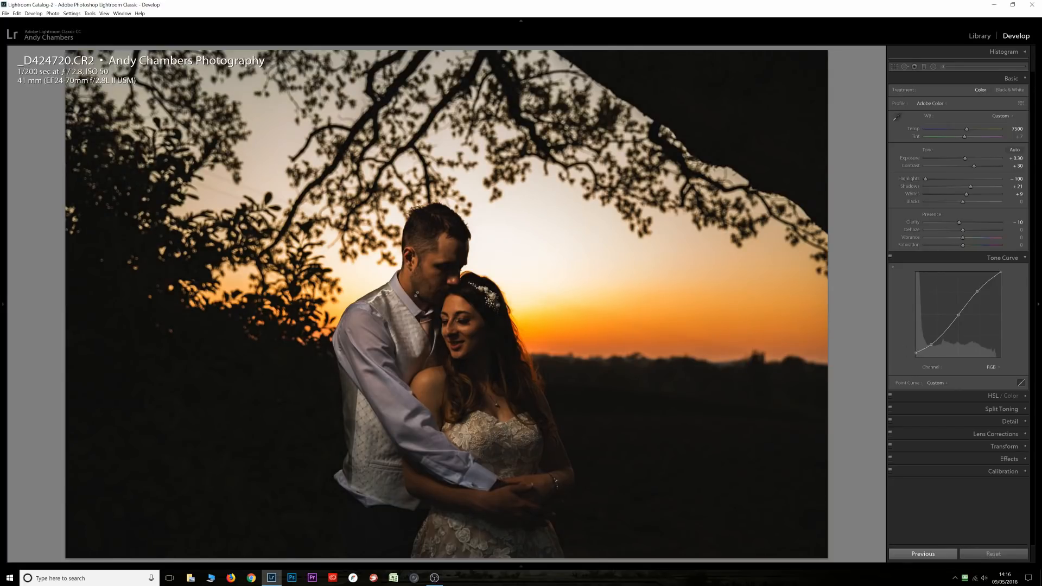
pyautogui.moveTo(931, 345); pyautogui.dragTo(935, 339)
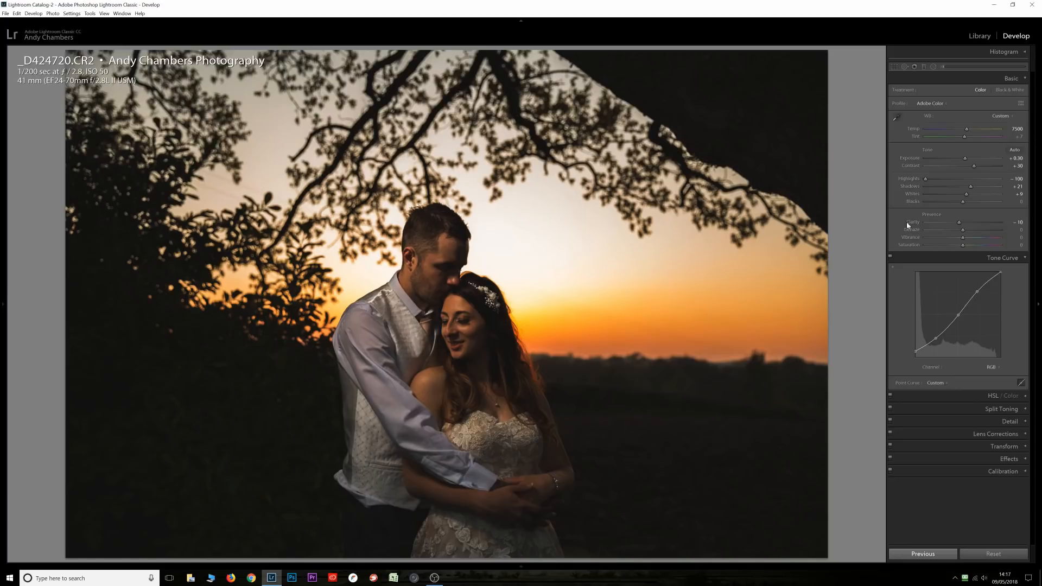
pyautogui.click(920, 258)
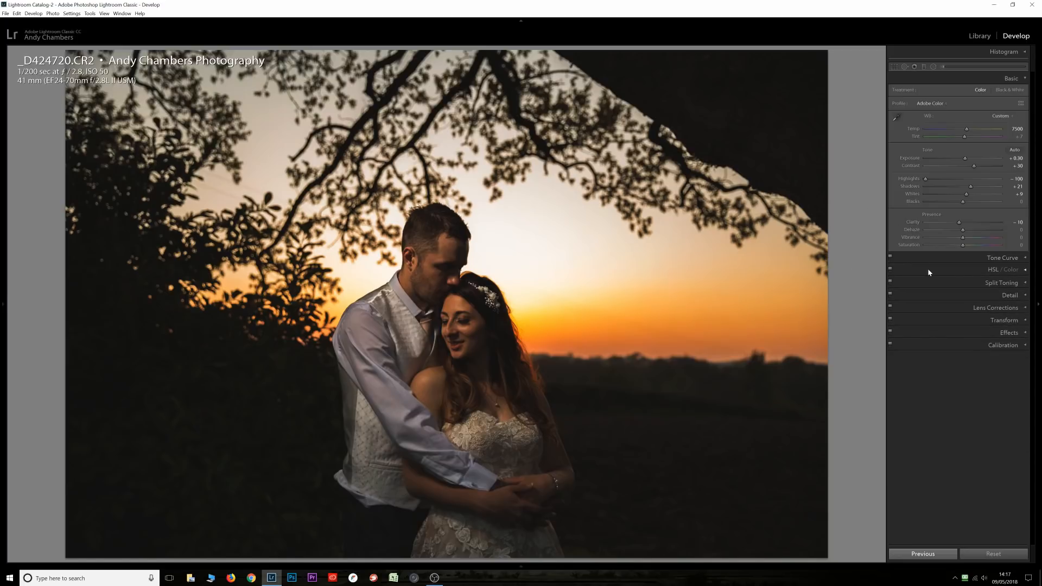
pyautogui.click(965, 269)
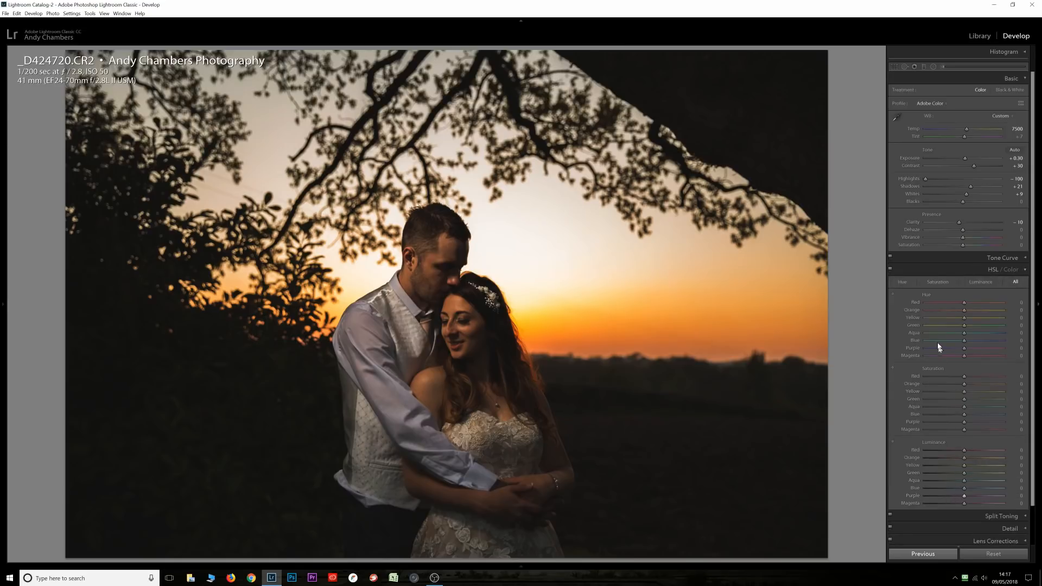
pyautogui.click(936, 269)
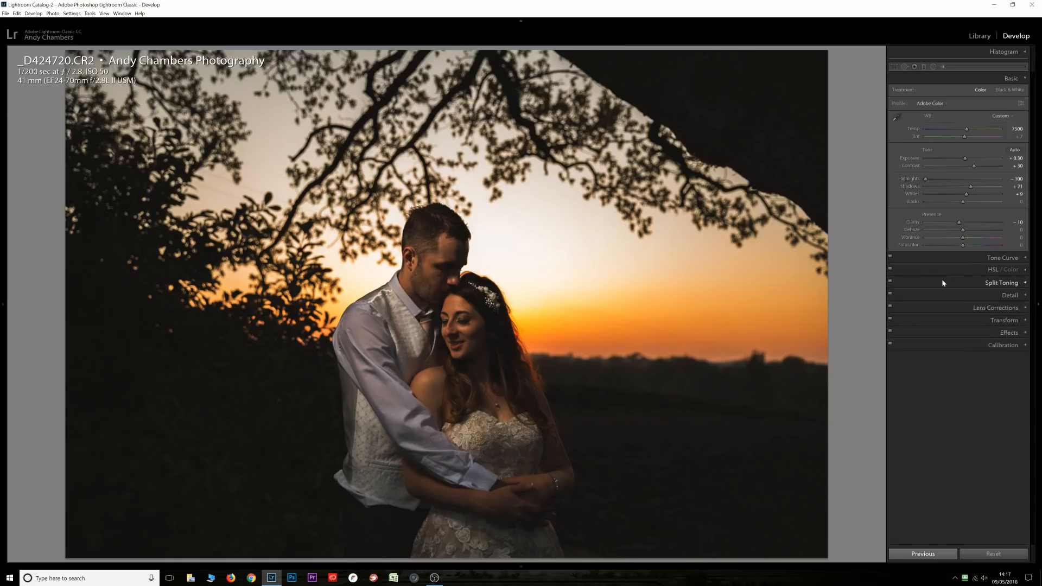
# Tint the highlights with split toning at hue 43 and saturation 19.
pyautogui.click(943, 282)
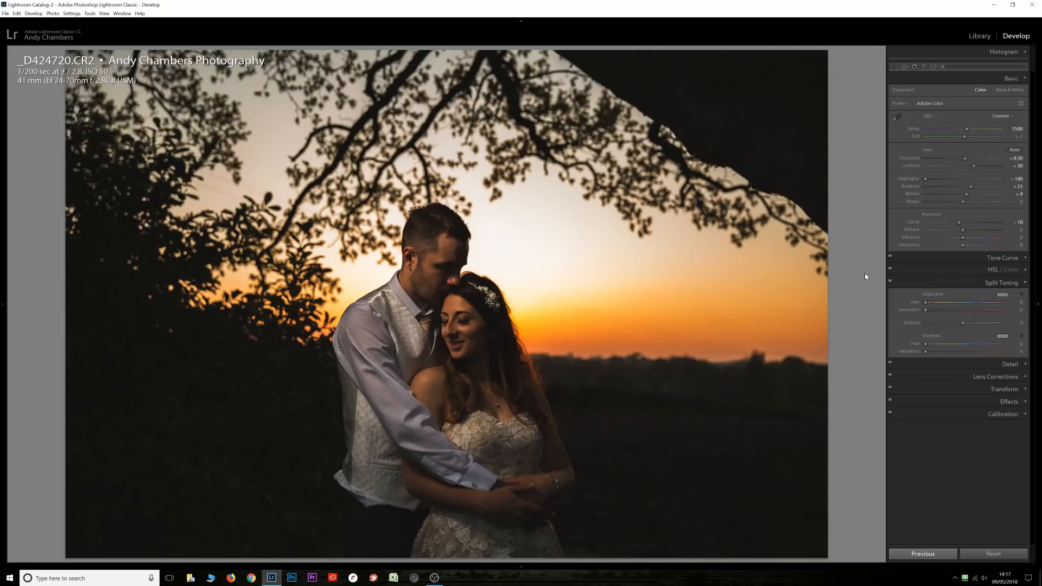
pyautogui.click(1002, 296)
pyautogui.moveTo(853, 324); pyautogui.dragTo(857, 323)
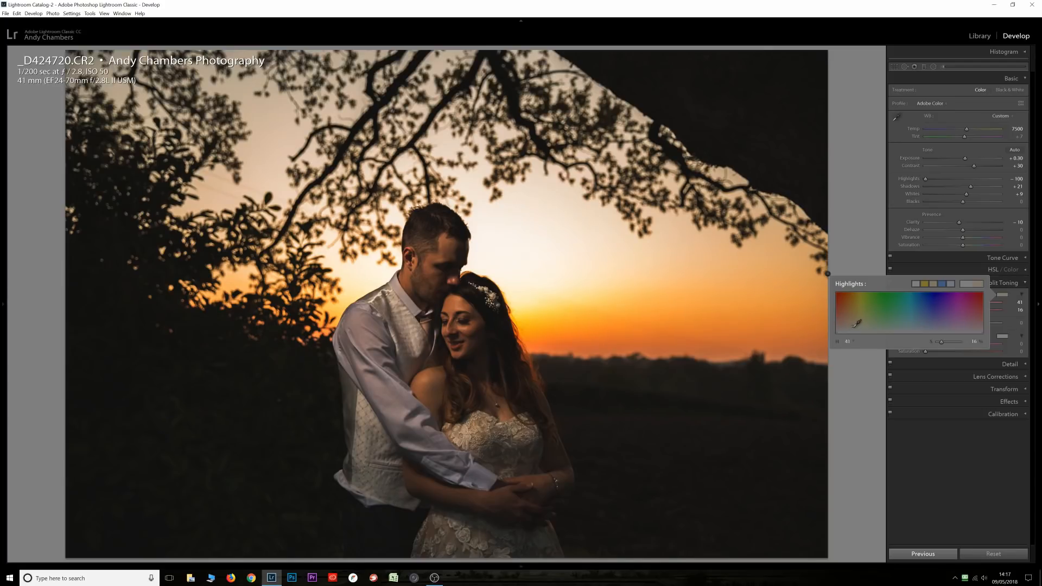
pyautogui.moveTo(856, 325); pyautogui.dragTo(858, 322)
pyautogui.click(850, 394)
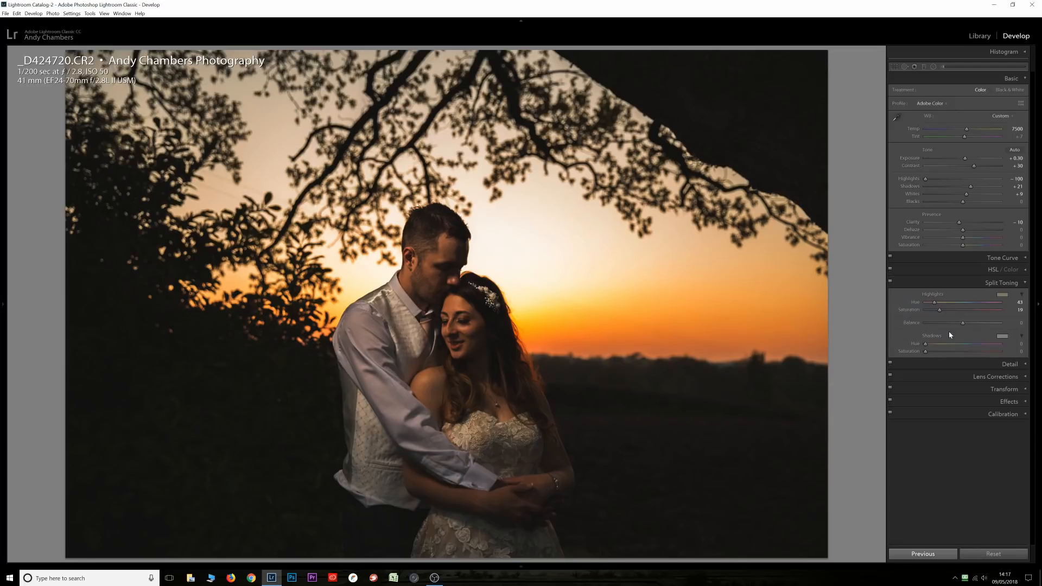
# Tint the shadows with split toning at hue 41 and saturation 13.
pyautogui.click(1003, 336)
pyautogui.moveTo(861, 371); pyautogui.dragTo(857, 365)
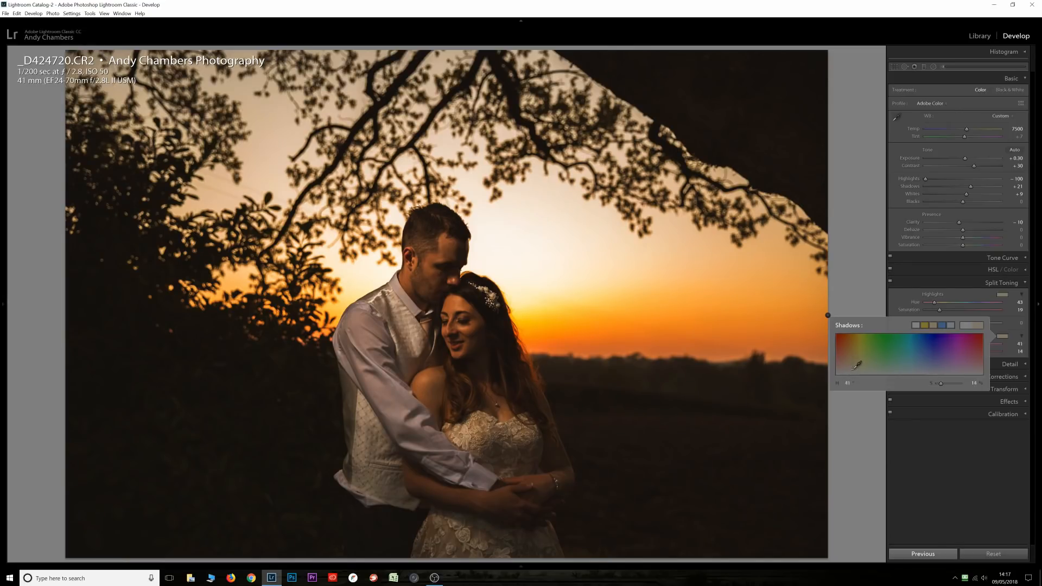
pyautogui.click(861, 301)
# Set the split toning balance to −78 and highlight saturation to 12, with overall vibrance +12 and saturation −13.
pyautogui.moveTo(960, 325); pyautogui.dragTo(931, 327)
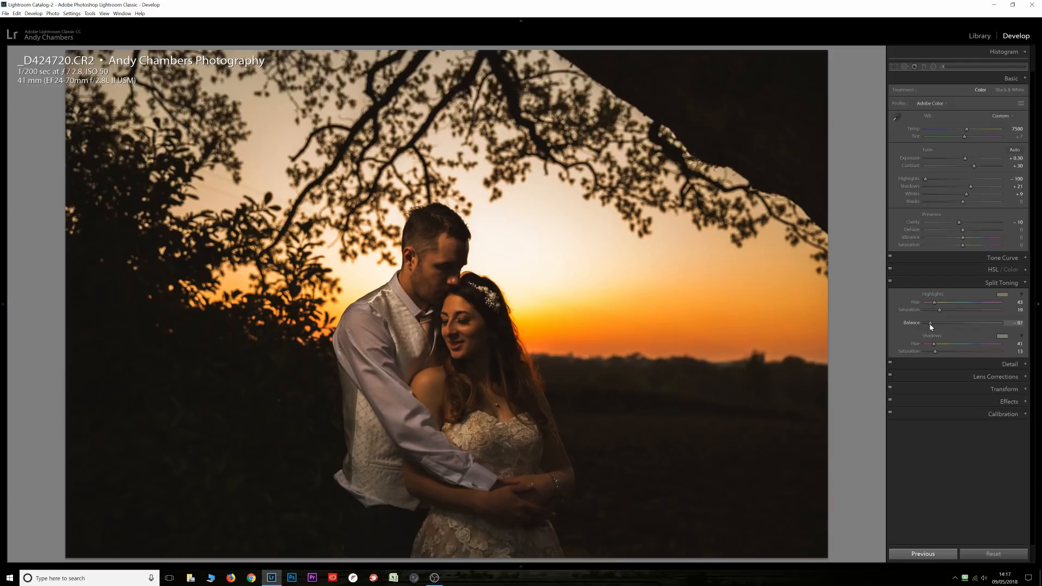
pyautogui.moveTo(937, 312); pyautogui.dragTo(932, 311)
pyautogui.moveTo(962, 247); pyautogui.dragTo(958, 249)
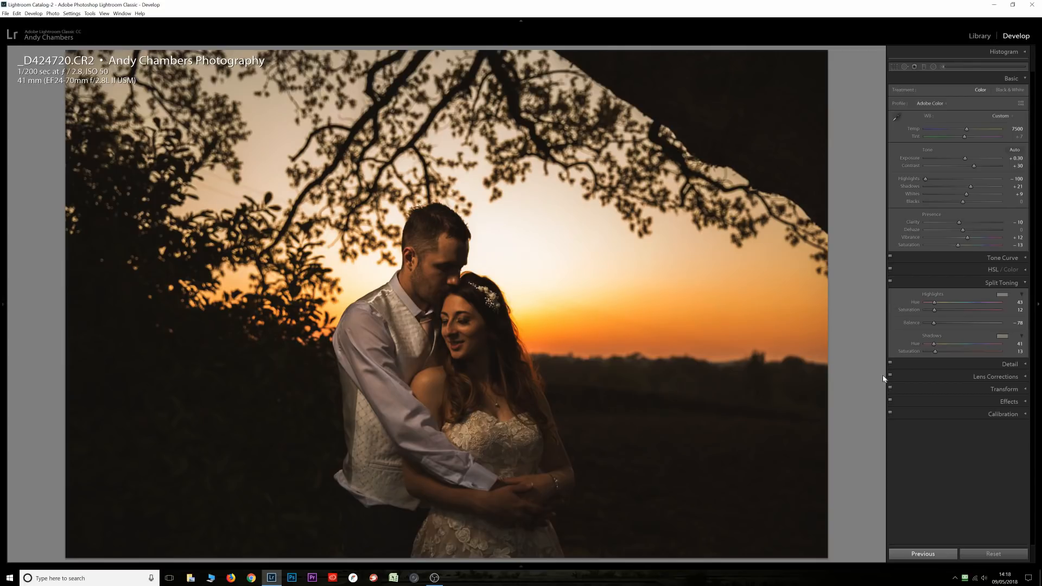
pyautogui.click(938, 285)
# Raise the sharpening masking strongly and fine-tune the photo's other sharpening settings.
pyautogui.click(936, 296)
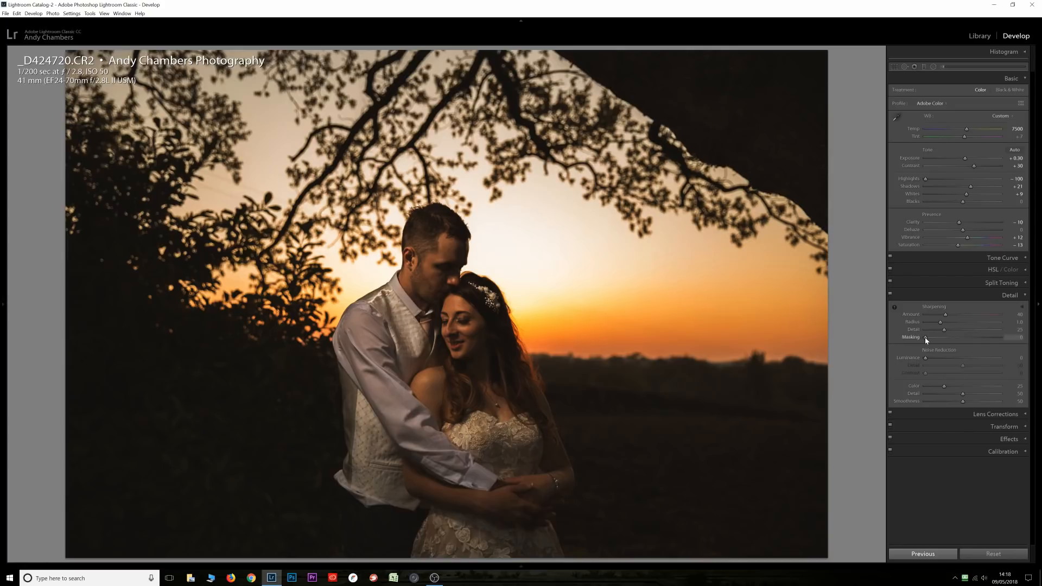
pyautogui.moveTo(925, 337); pyautogui.dragTo(988, 337)
pyautogui.press('alt')
pyautogui.moveTo(952, 321); pyautogui.dragTo(978, 325)
pyautogui.moveTo(927, 326)
pyautogui.mouseDown()
pyautogui.moveTo(997, 324)
pyautogui.moveTo(944, 322)
pyautogui.mouseUp()
pyautogui.click(929, 295)
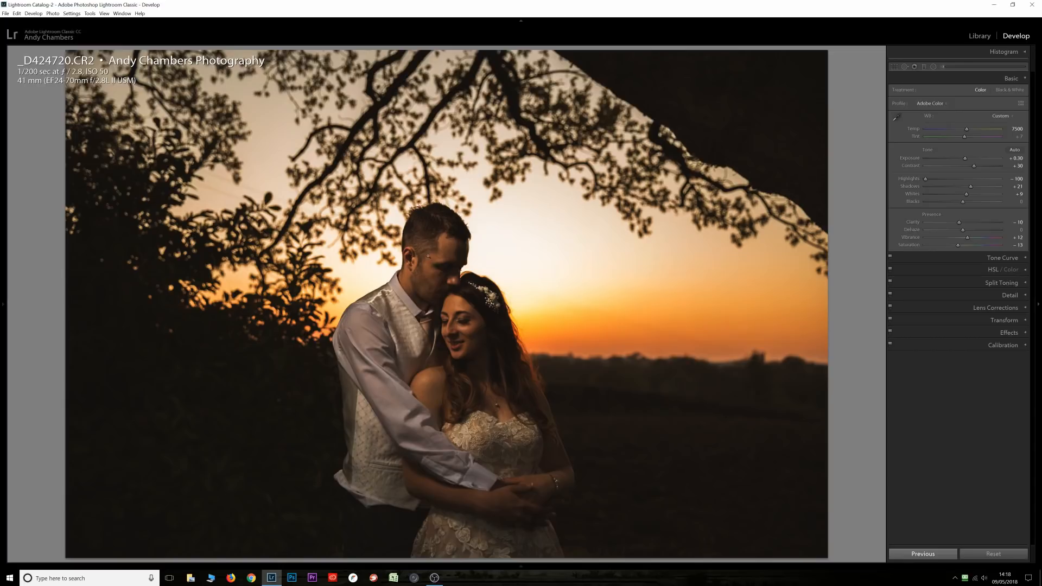
# Draw a tall inverted radial filter around the couple using the Exposure effect preset.
pyautogui.click(933, 66)
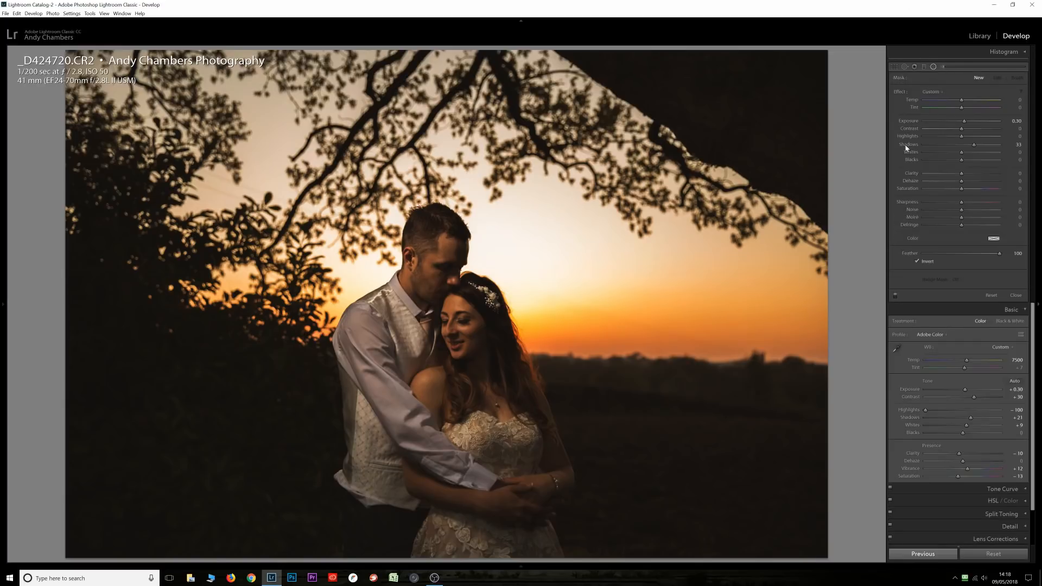
pyautogui.click(931, 90)
pyautogui.click(929, 128)
pyautogui.moveTo(427, 405); pyautogui.dragTo(254, 147)
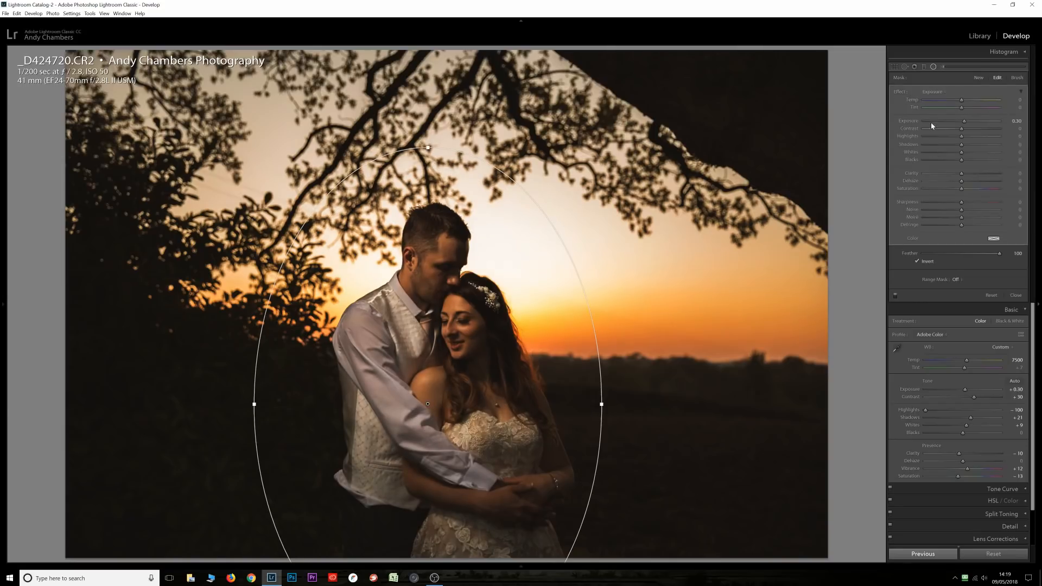
# Set the radial filter's exposure to 0.70 and compare the photo with the filter off and on.
pyautogui.press('Up')
pyautogui.press('Up')
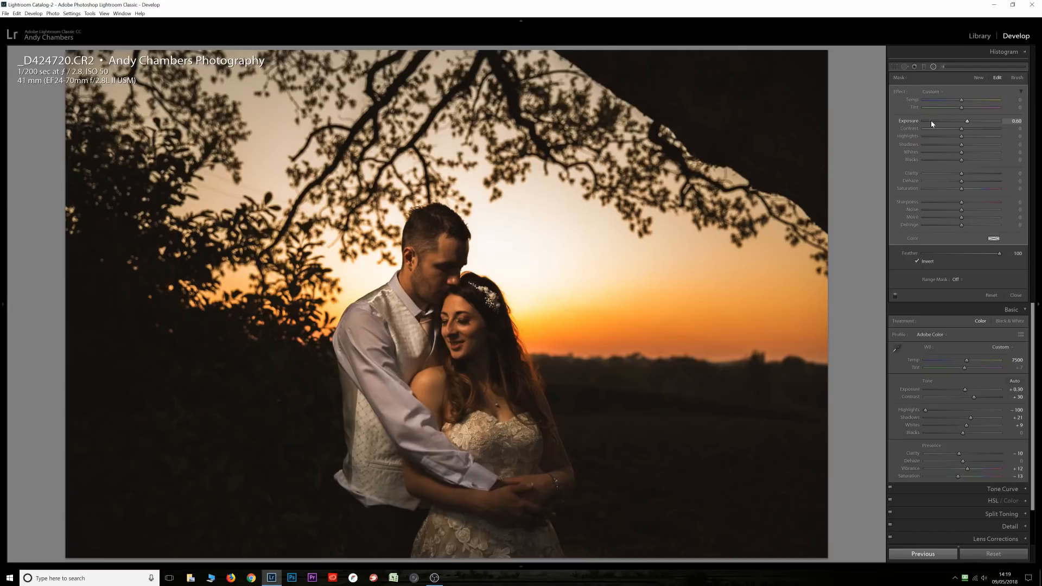
pyautogui.press('Up')
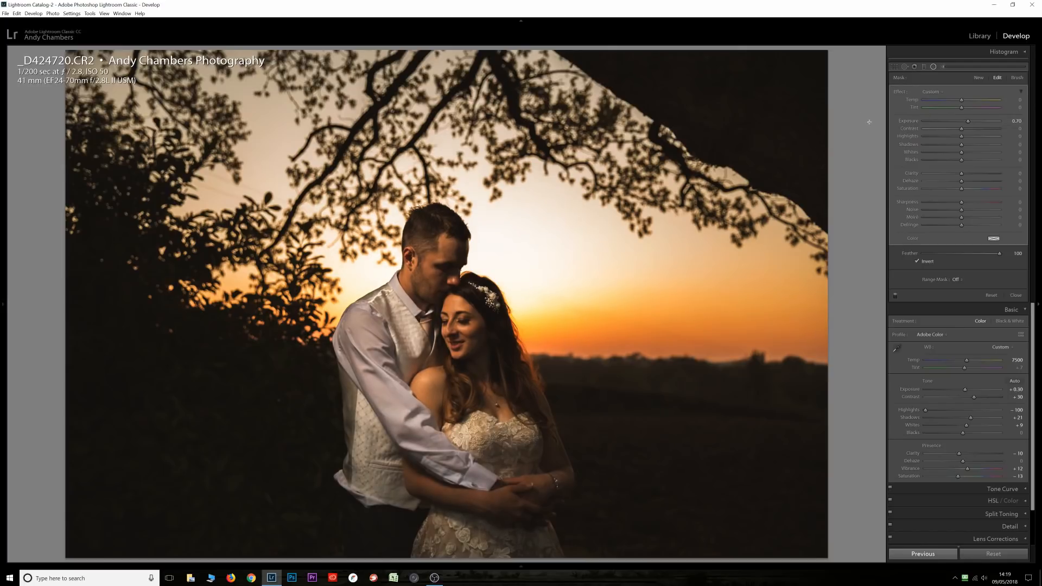
pyautogui.click(897, 297)
pyautogui.click(896, 298)
# Set the radial filter's highlights to −26 and shadows to 11, and shift it slightly up and right over the couple.
pyautogui.moveTo(955, 137); pyautogui.dragTo(953, 137)
pyautogui.moveTo(964, 149); pyautogui.dragTo(969, 146)
pyautogui.moveTo(412, 337)
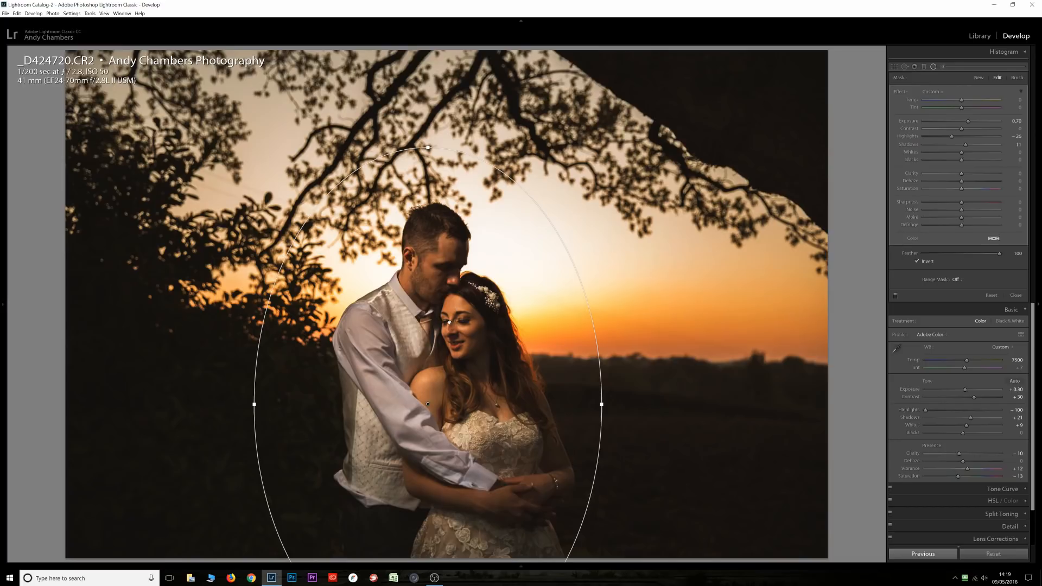
pyautogui.moveTo(446, 415); pyautogui.dragTo(451, 411)
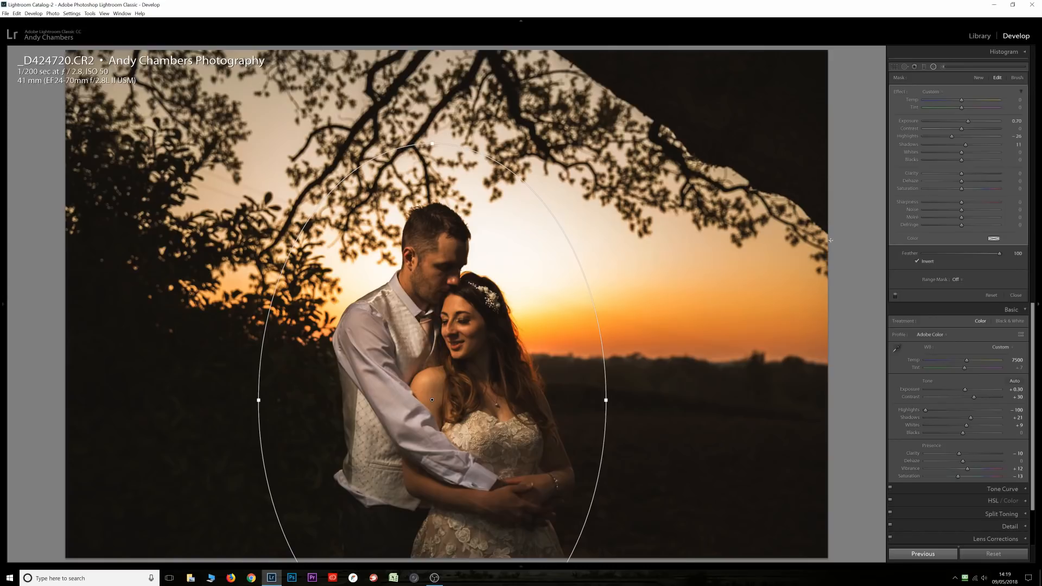
pyautogui.hotkey('shift', 'm')
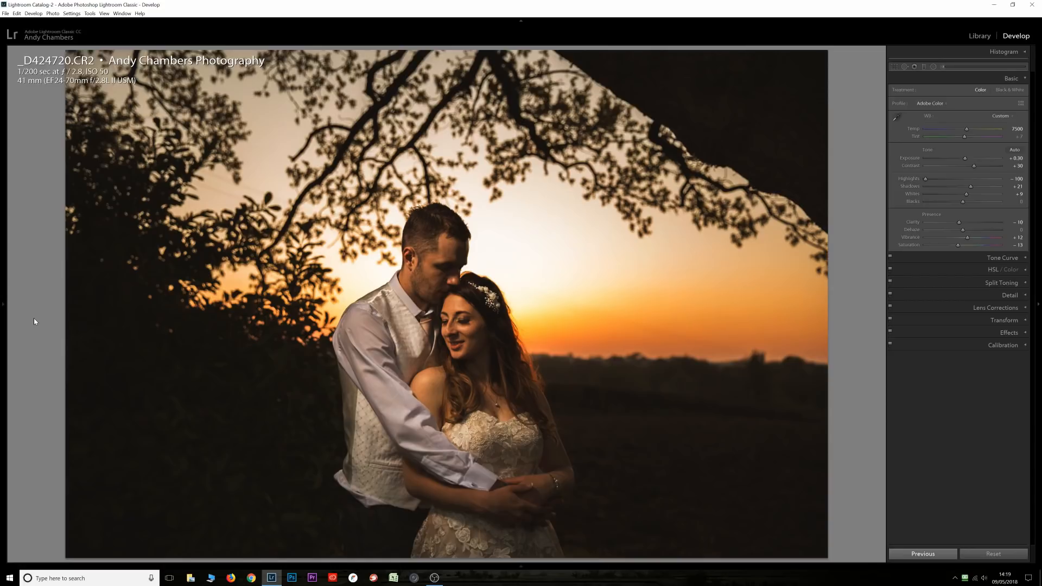
# Compare the edited photo with its unedited virtual copy, Copy 2, and return to the edited version.
pyautogui.press('Right')
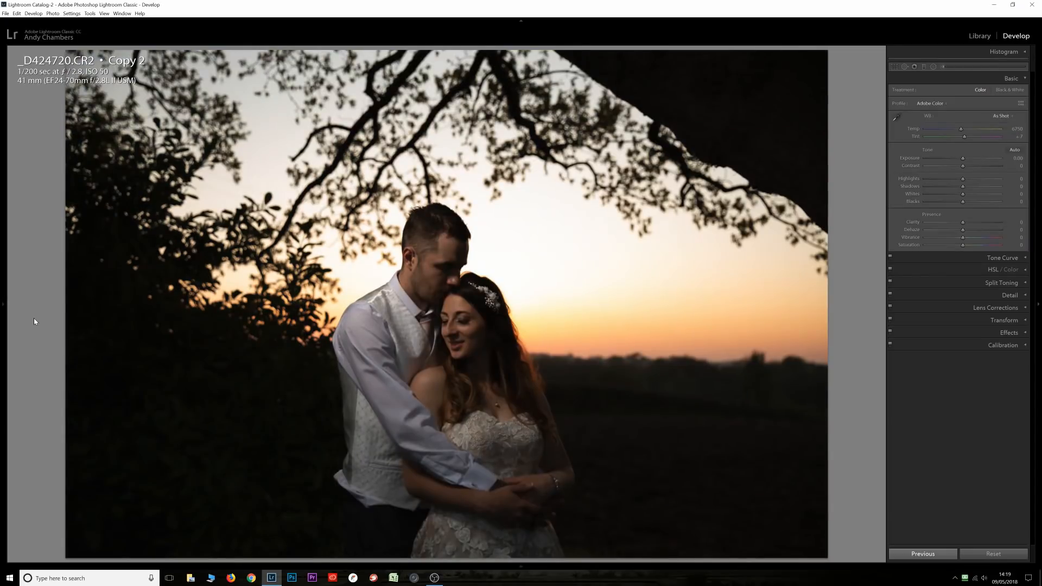
pyautogui.press('Left')
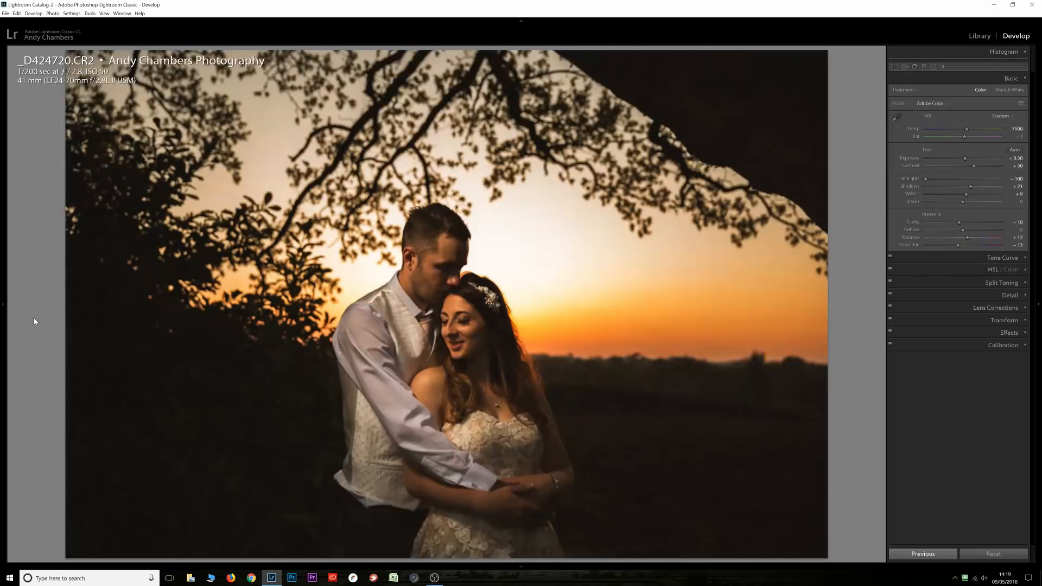
pyautogui.press('Right')
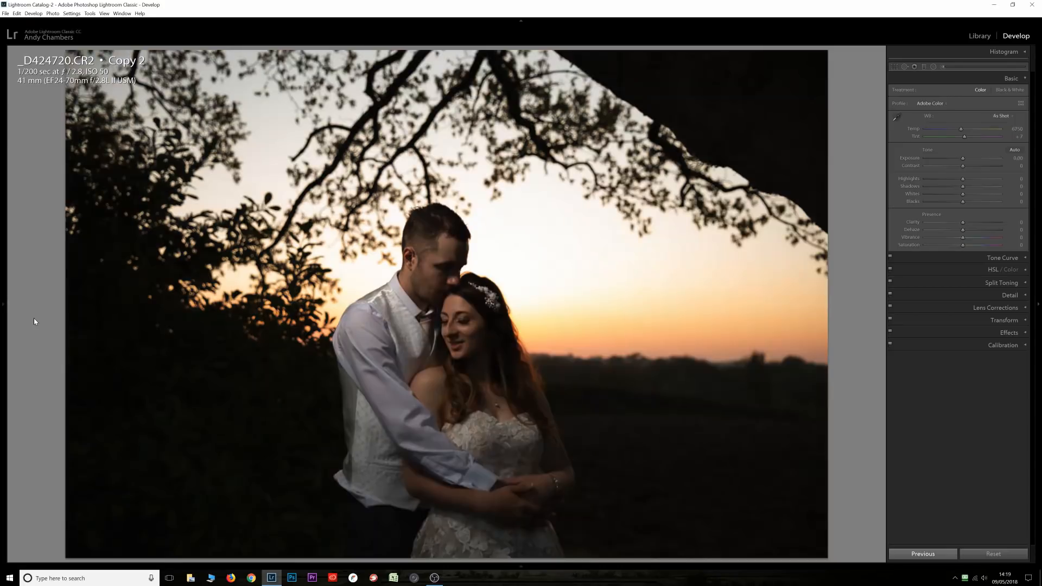
pyautogui.press('Left')
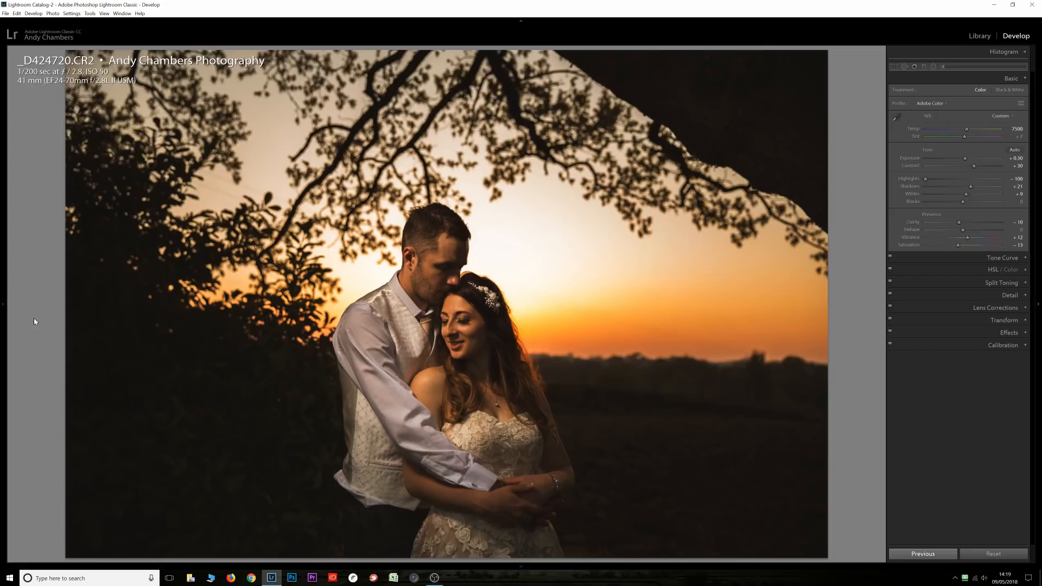
# Heal the small blemish on the groom's neck near his collar using a size 14 spot removal brush.
pyautogui.click(458, 324)
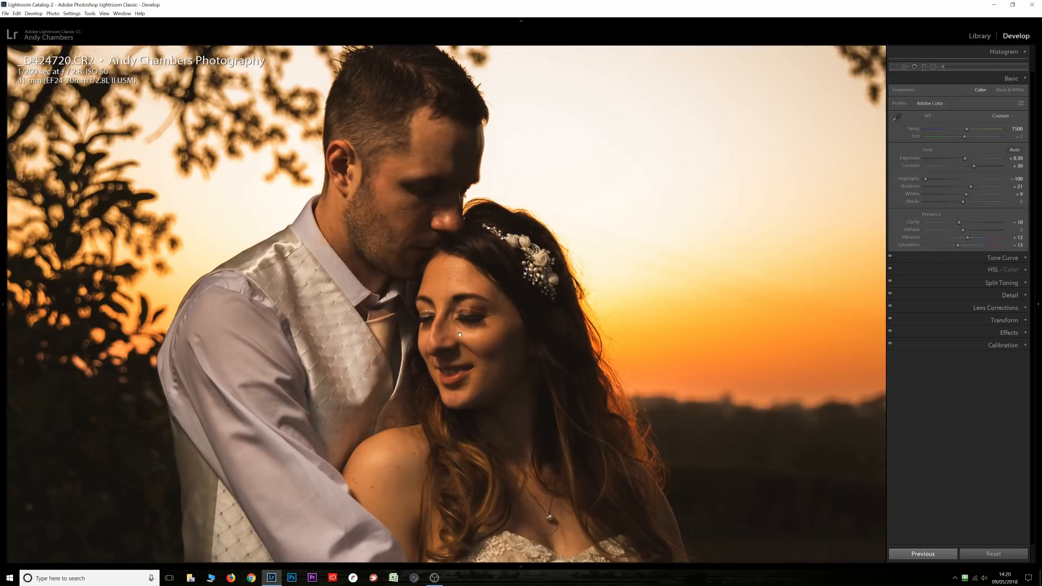
pyautogui.click(905, 66)
pyautogui.scroll(-5, 313, 232)
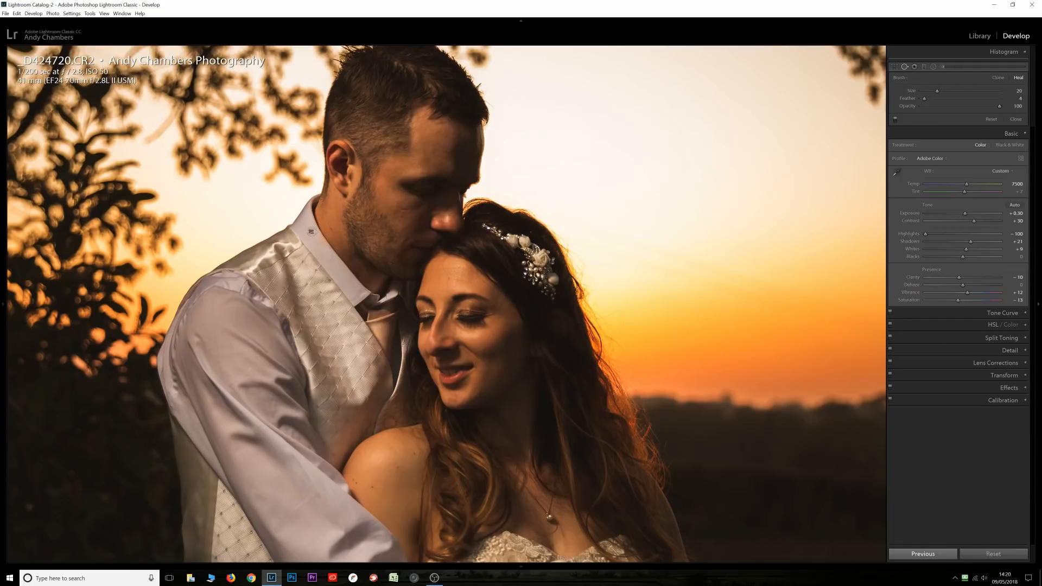
pyautogui.click(330, 229)
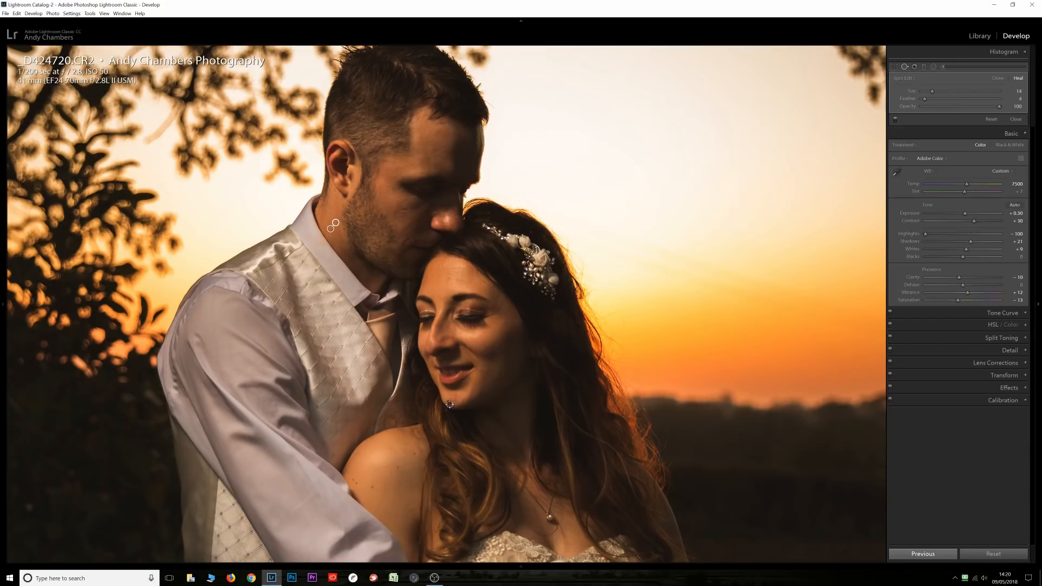
# Heal the small blemishes on the bride's chin and finish spot removal with the whole photo in view.
pyautogui.click(454, 400)
pyautogui.click(447, 396)
pyautogui.click(441, 418)
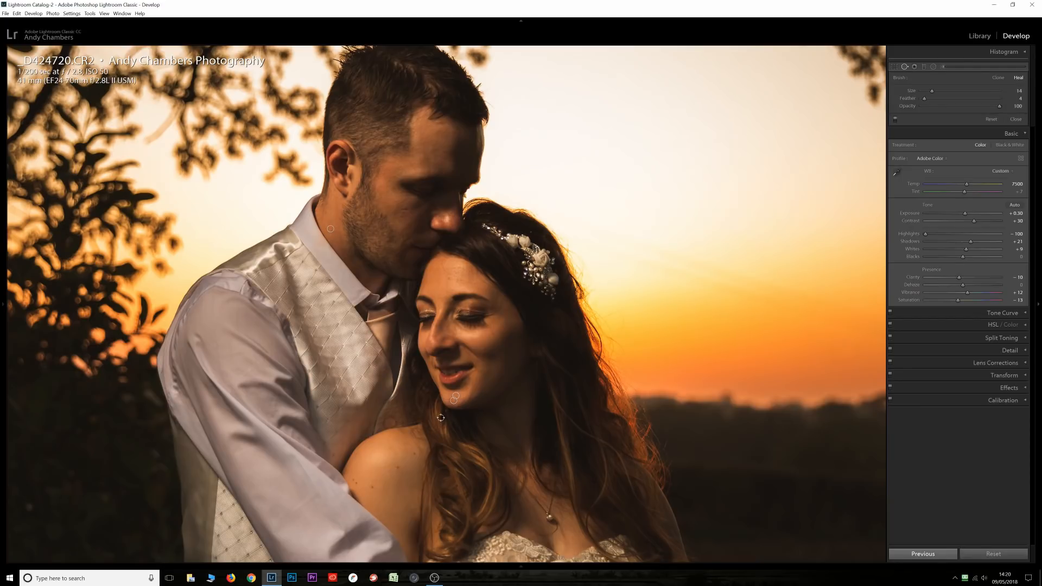
pyautogui.click(449, 397)
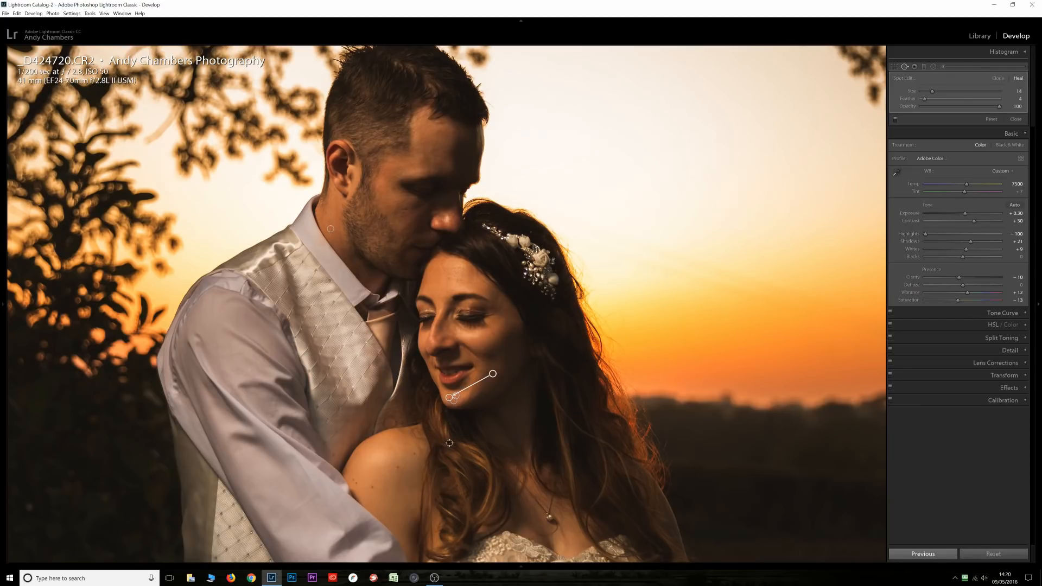
pyautogui.press('q')
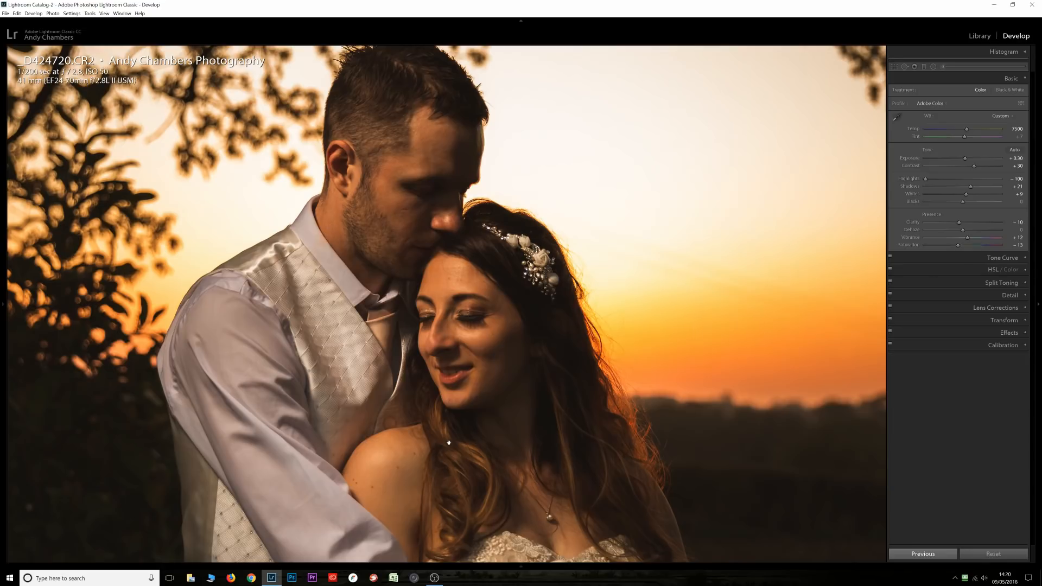
pyautogui.click(448, 443)
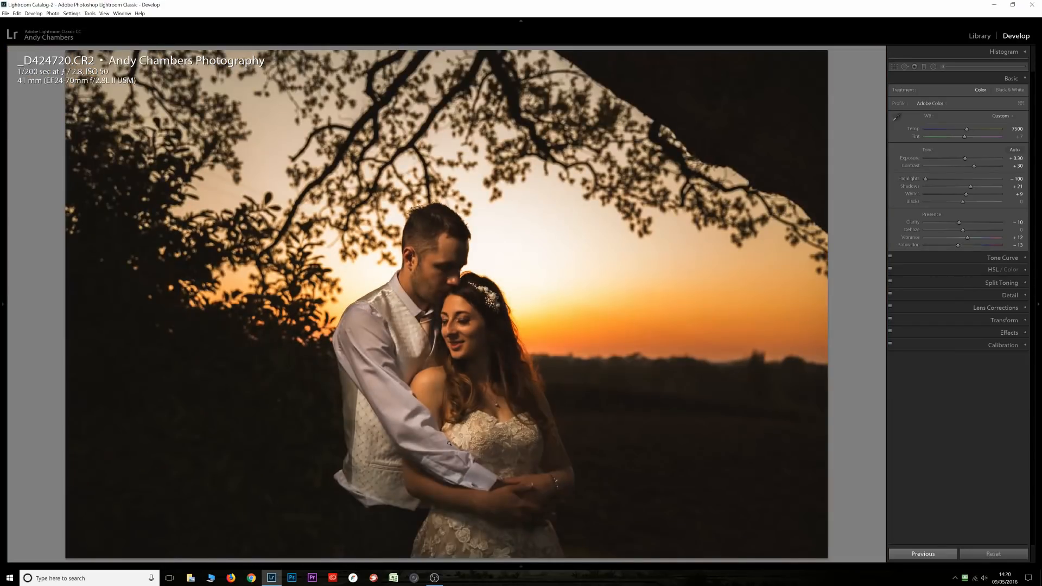